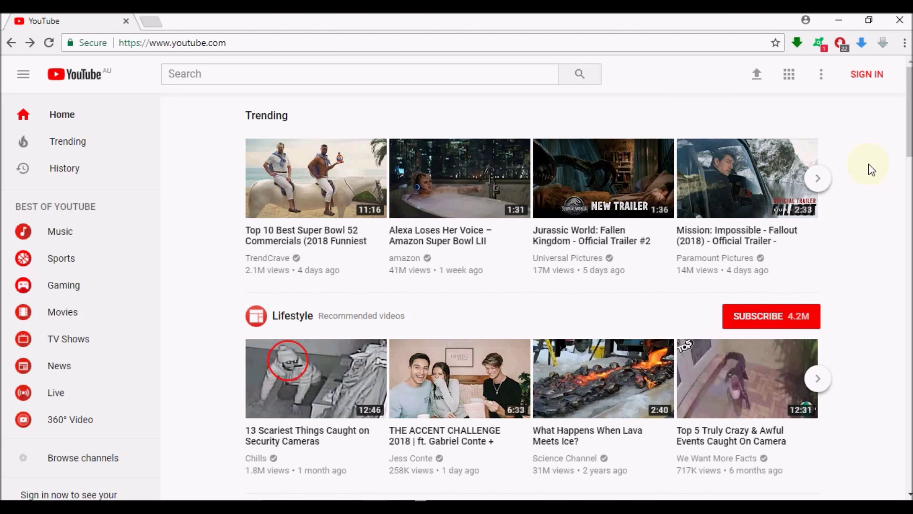
Start signing in to YouTube and look over the fields of the Google account sign-up form
{"action": "left_click", "coordinate": [867, 79]}
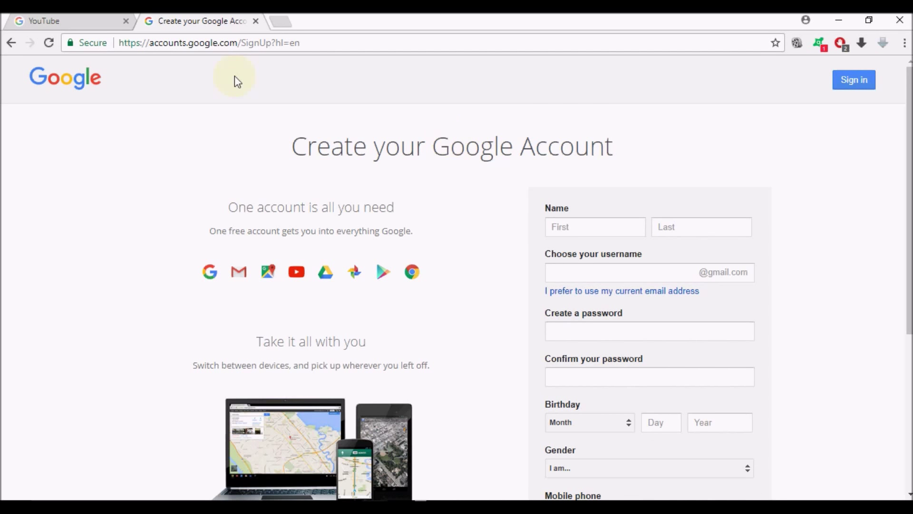
{"action": "left_click", "coordinate": [328, 45]}
{"action": "key", "text": "ctrl+a"}
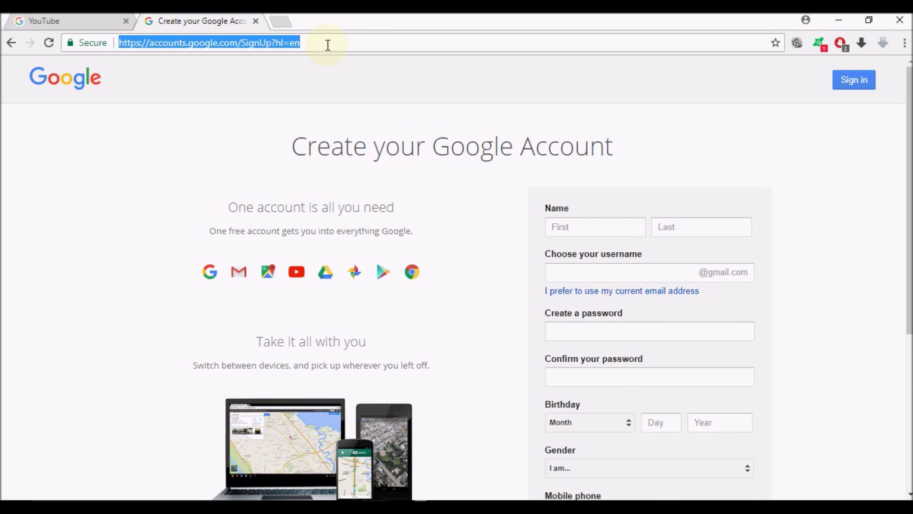
{"action": "left_click", "coordinate": [856, 206]}
{"action": "left_click_drag", "start_coordinate": [910, 195], "coordinate": [910, 220]}
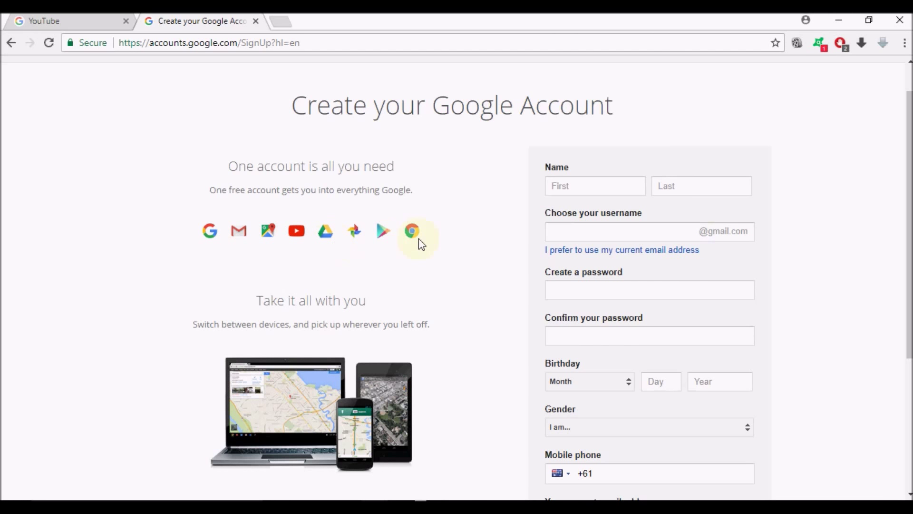
{"action": "left_click_drag", "start_coordinate": [904, 209], "coordinate": [907, 173]}
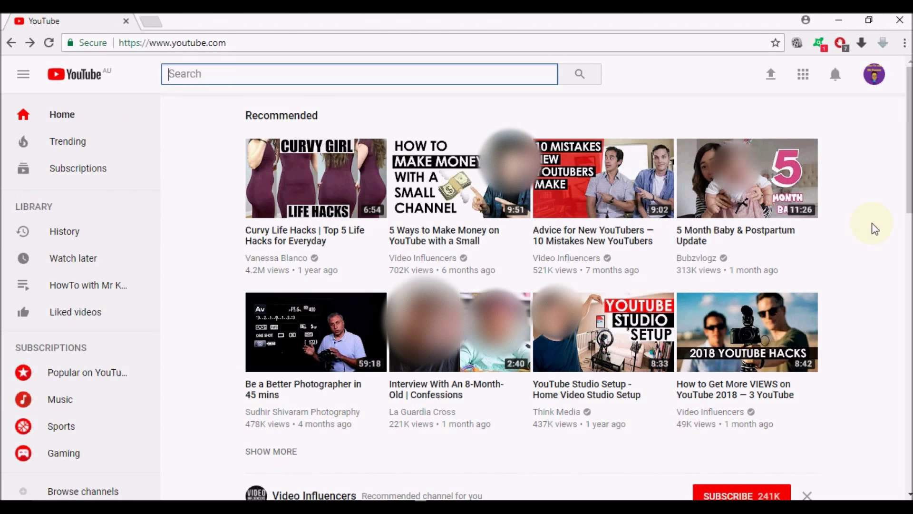
Upload the video file test.avi from the Desktop to YouTube with Public visibility
{"action": "left_click", "coordinate": [771, 81]}
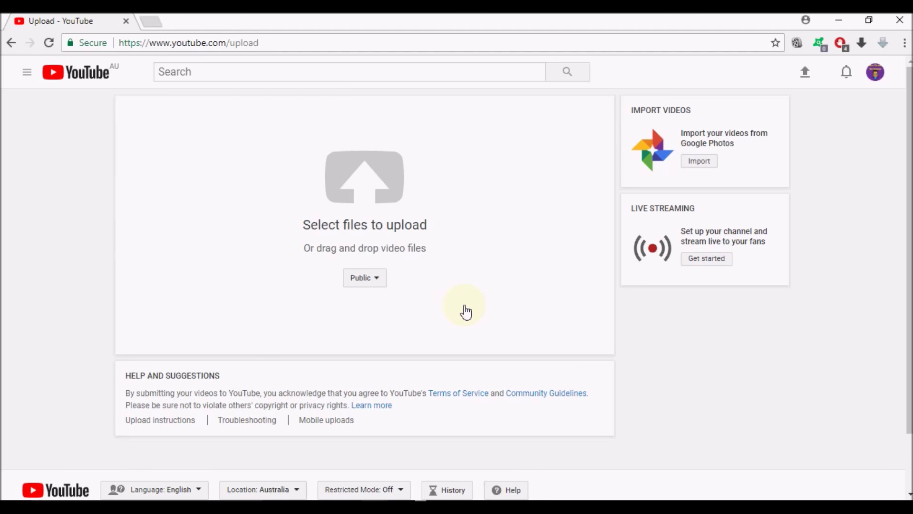
{"action": "left_click", "coordinate": [357, 190]}
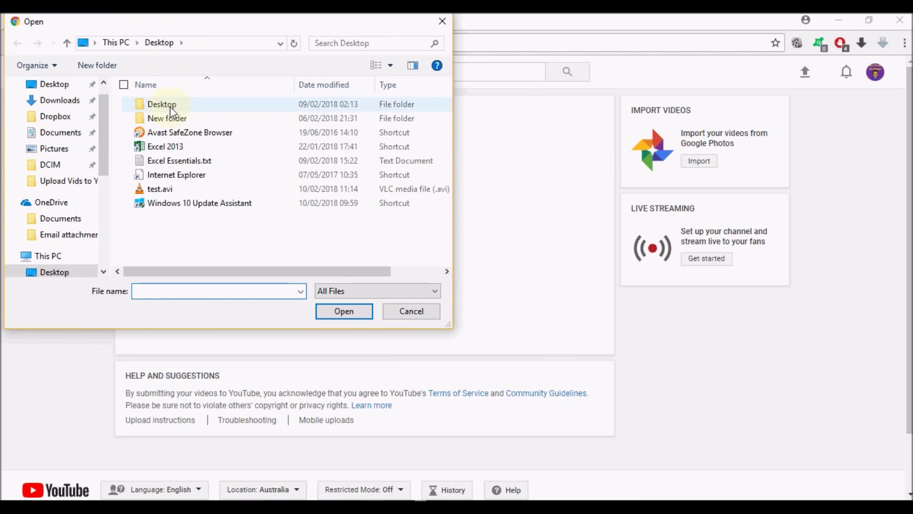
{"action": "left_click", "coordinate": [173, 189]}
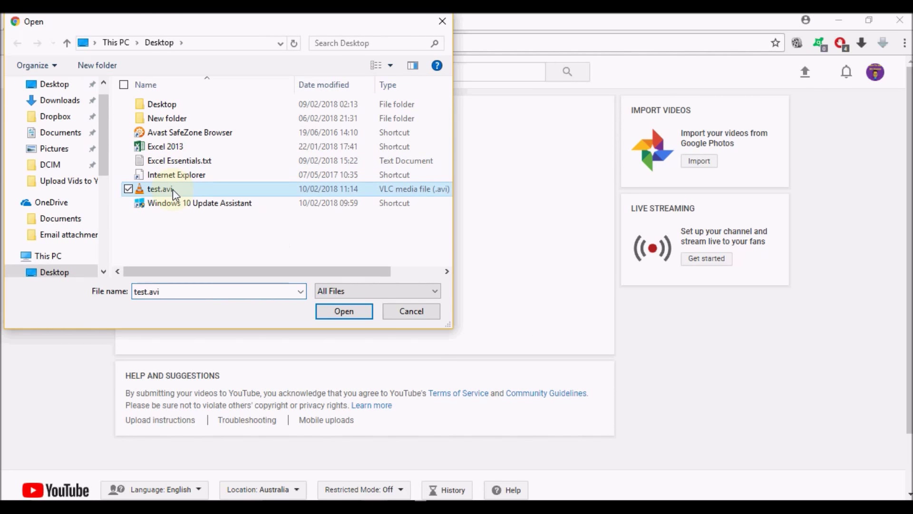
{"action": "left_click", "coordinate": [328, 312]}
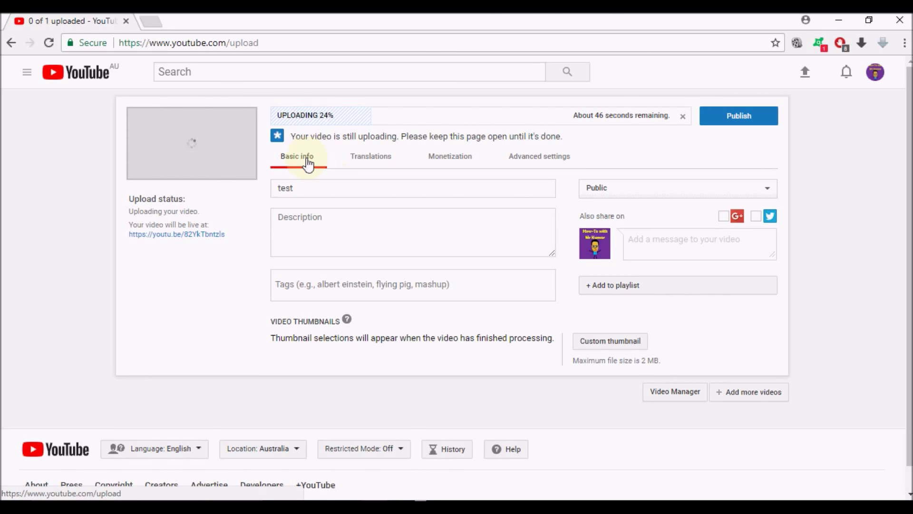
Examine the upload's detail sections and its basic title, description and tags fields
{"action": "left_click", "coordinate": [376, 158]}
{"action": "left_click", "coordinate": [450, 157]}
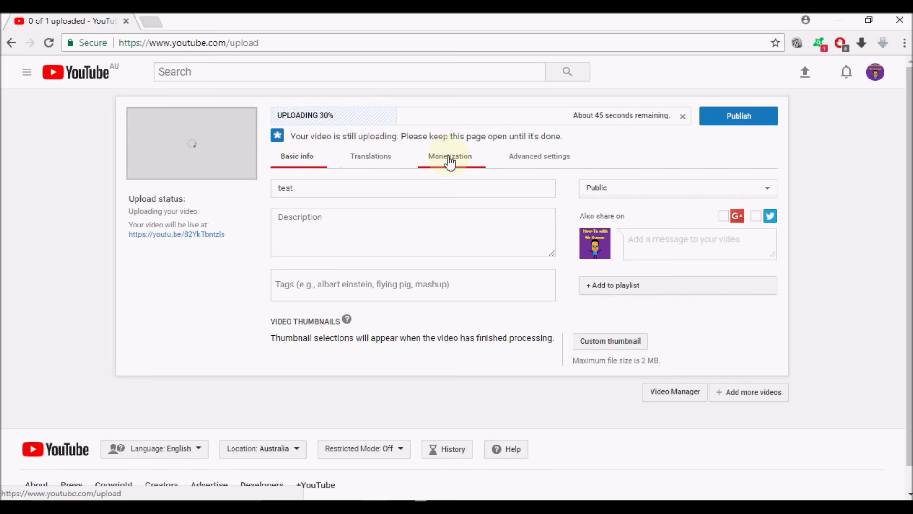
{"action": "left_click", "coordinate": [517, 158]}
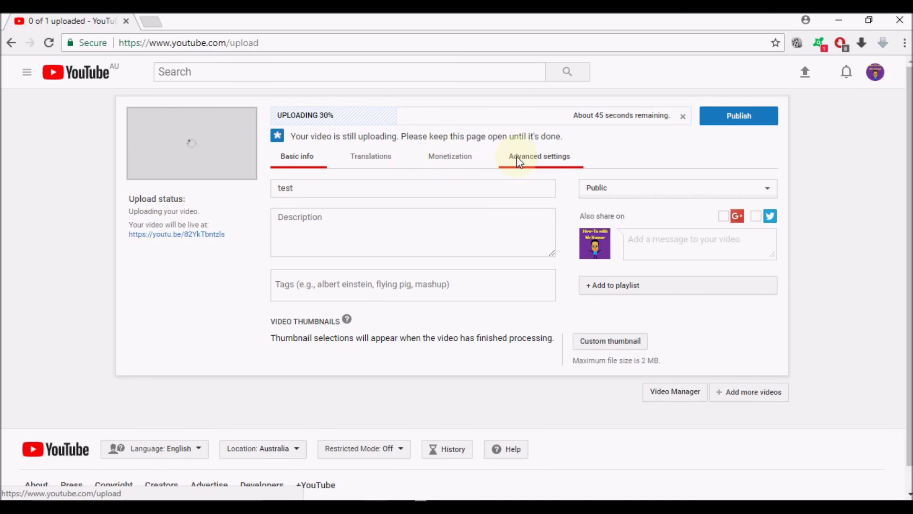
{"action": "left_click", "coordinate": [306, 164]}
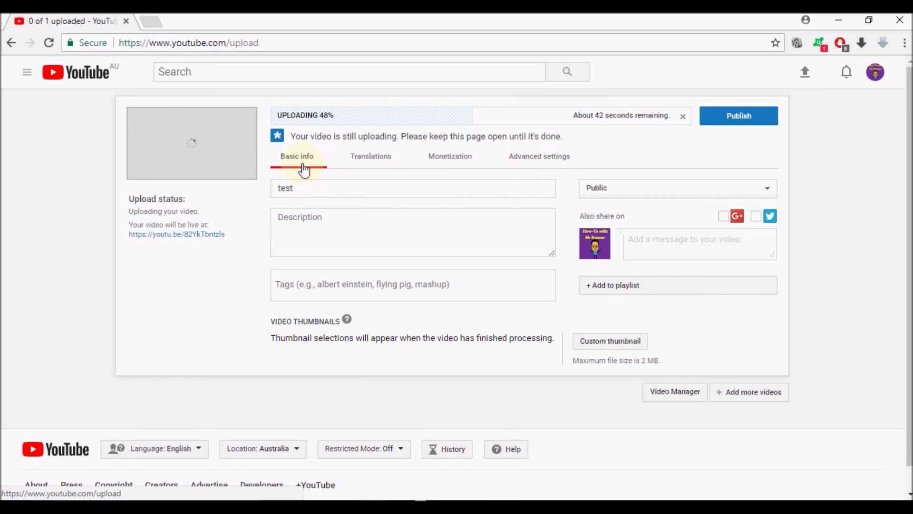
{"action": "left_click", "coordinate": [305, 188]}
{"action": "left_click", "coordinate": [313, 229]}
{"action": "left_click", "coordinate": [318, 280]}
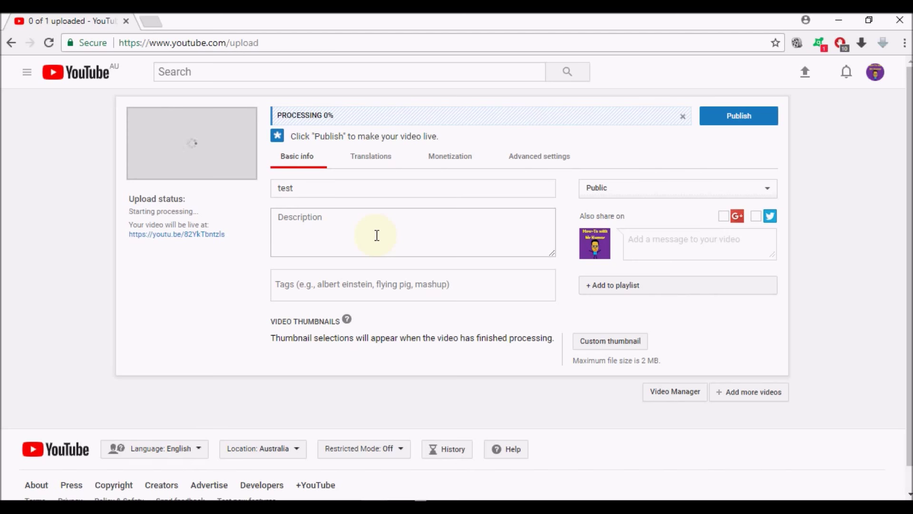
{"action": "left_click", "coordinate": [379, 187]}
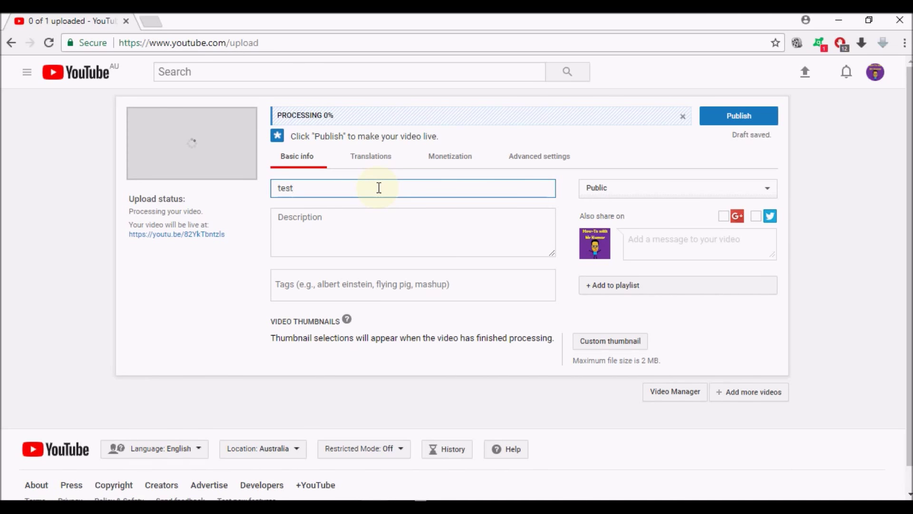
{"action": "left_click", "coordinate": [376, 221]}
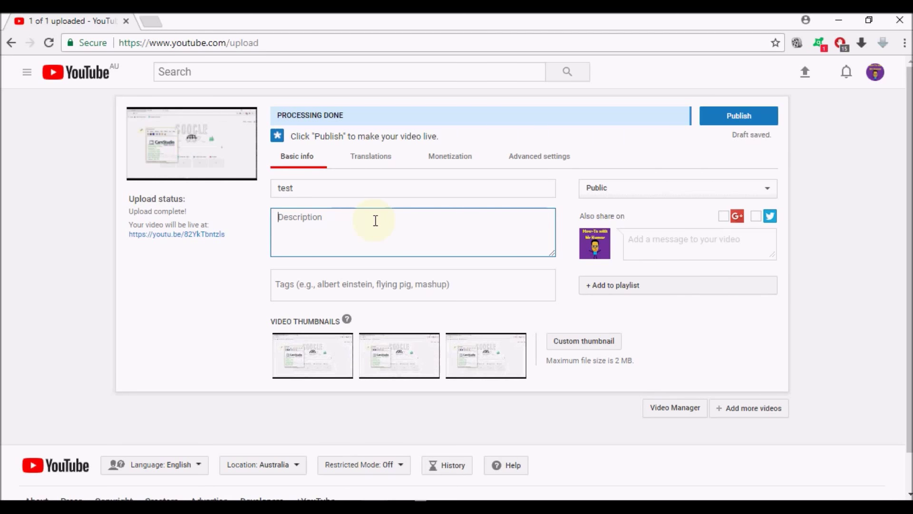
{"action": "left_click", "coordinate": [365, 287]}
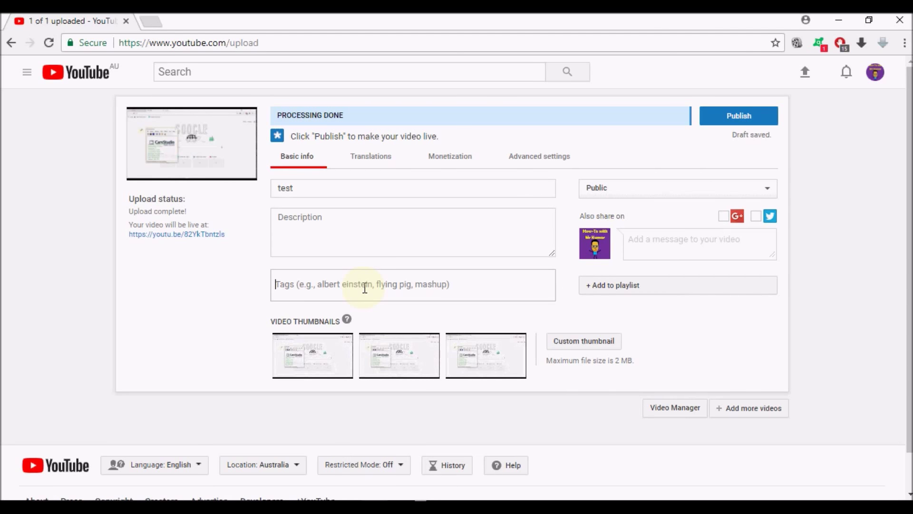
Look through the video's translation and monetization settings and bring up its advanced settings
{"action": "left_click", "coordinate": [373, 158]}
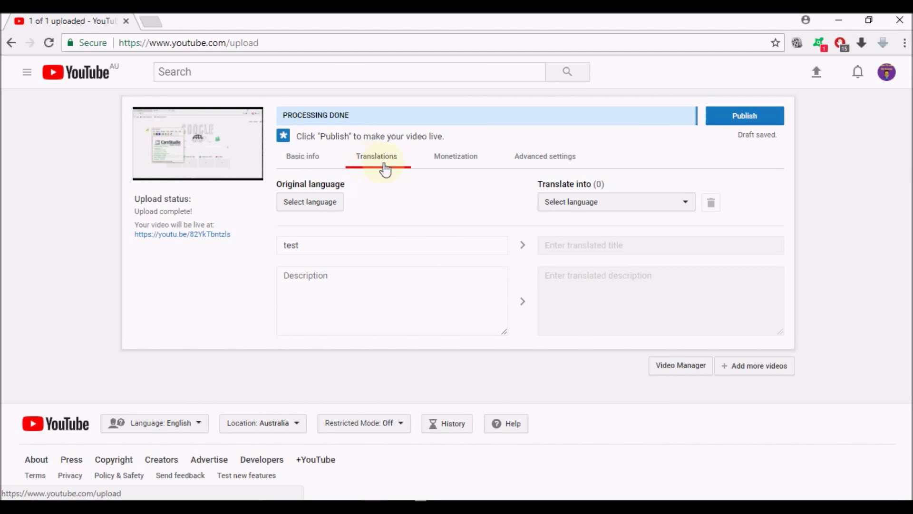
{"action": "left_click", "coordinate": [449, 161]}
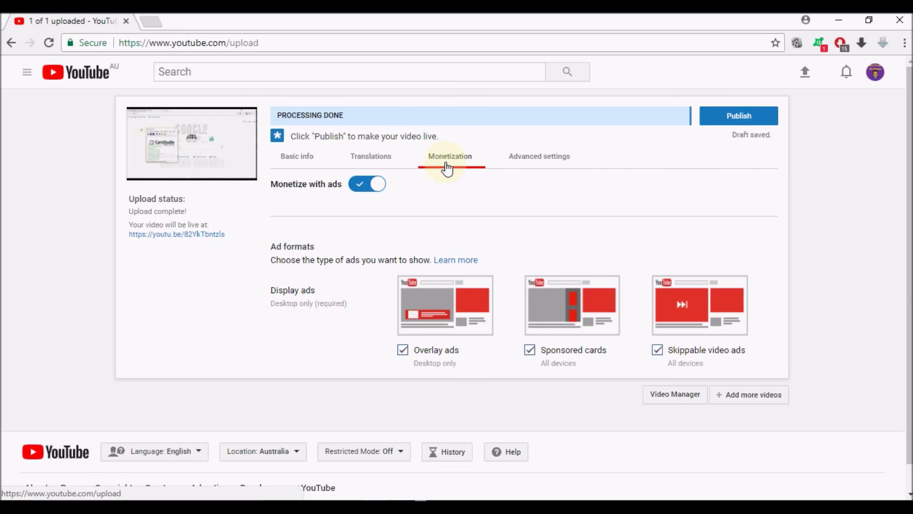
{"action": "left_click", "coordinate": [525, 169]}
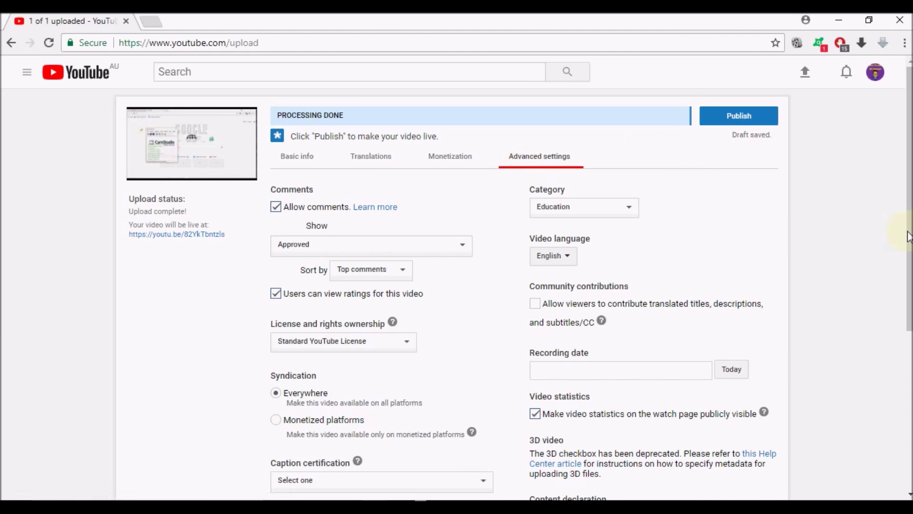
Disallow comments on the video and allow them again
{"action": "scroll", "coordinate": [909, 254], "scroll_direction": "down", "scroll_amount": 1}
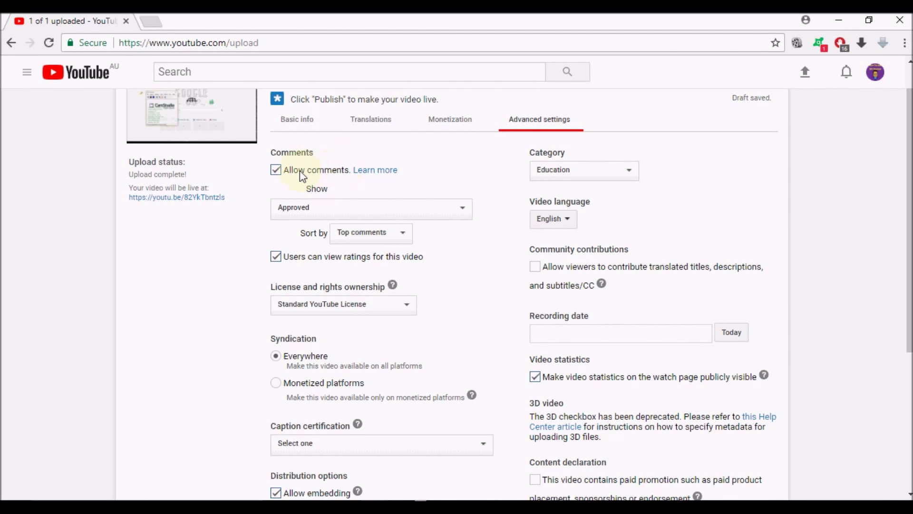
{"action": "left_click", "coordinate": [278, 174]}
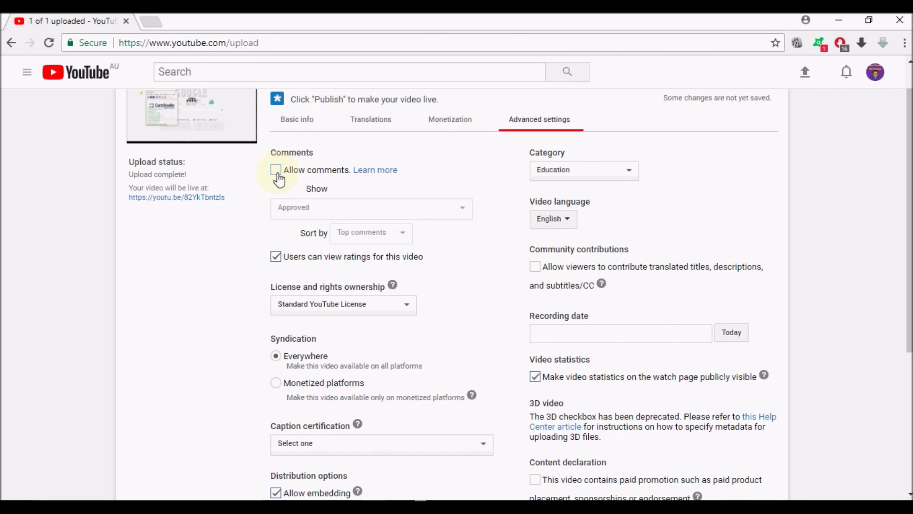
{"action": "left_click", "coordinate": [277, 174]}
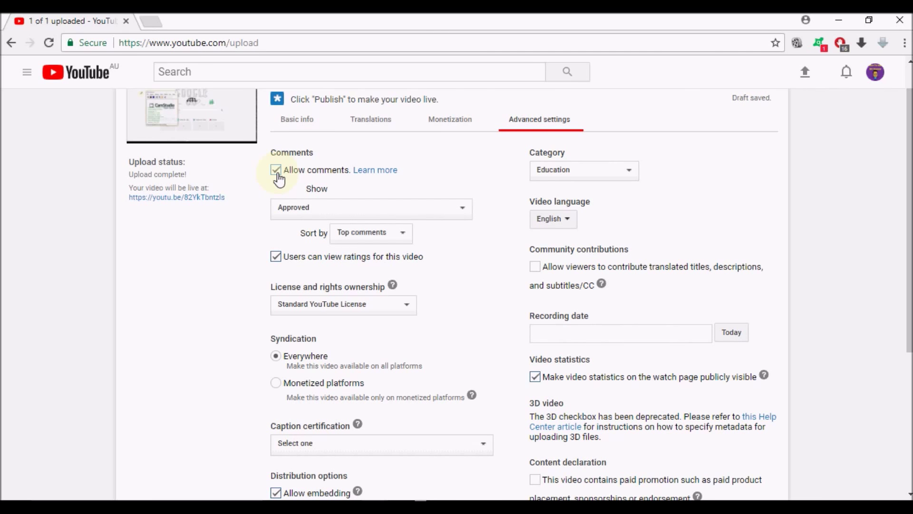
Check the options for which comments are shown and choose Approved
{"action": "left_click", "coordinate": [446, 210]}
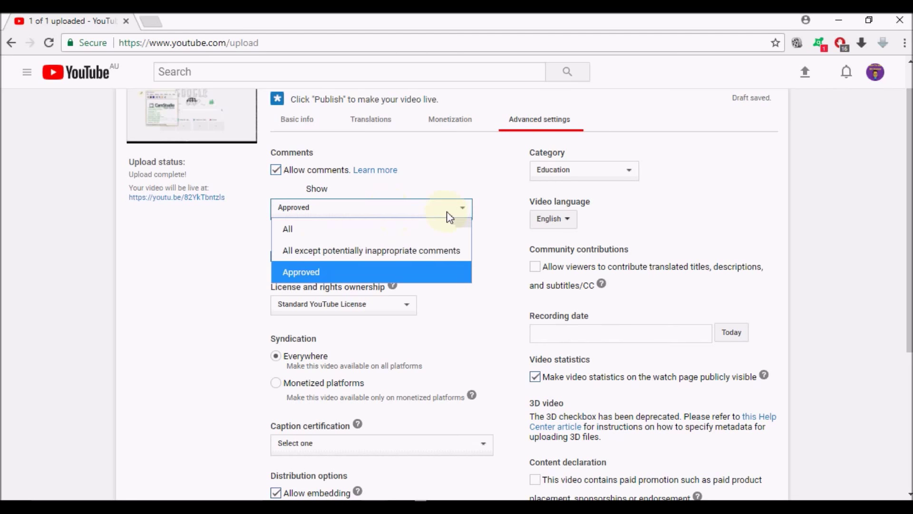
{"action": "left_click", "coordinate": [412, 272]}
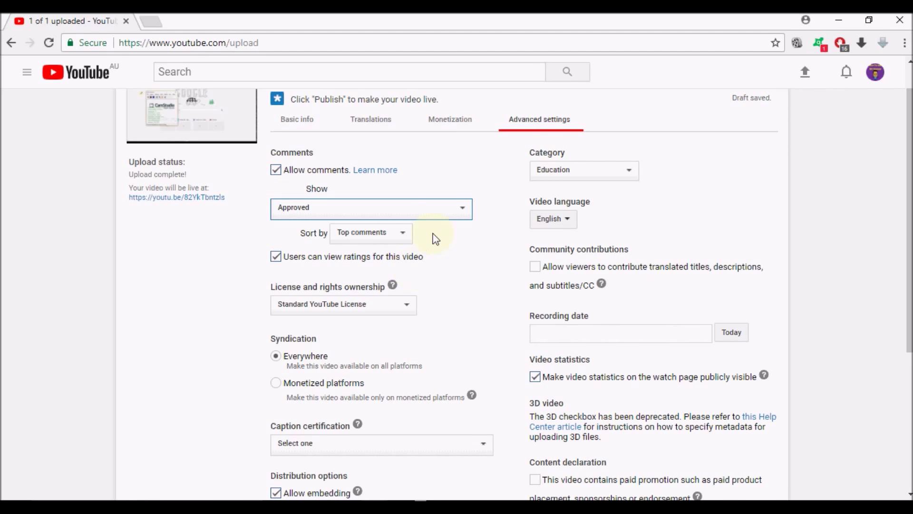
{"action": "left_click", "coordinate": [447, 215]}
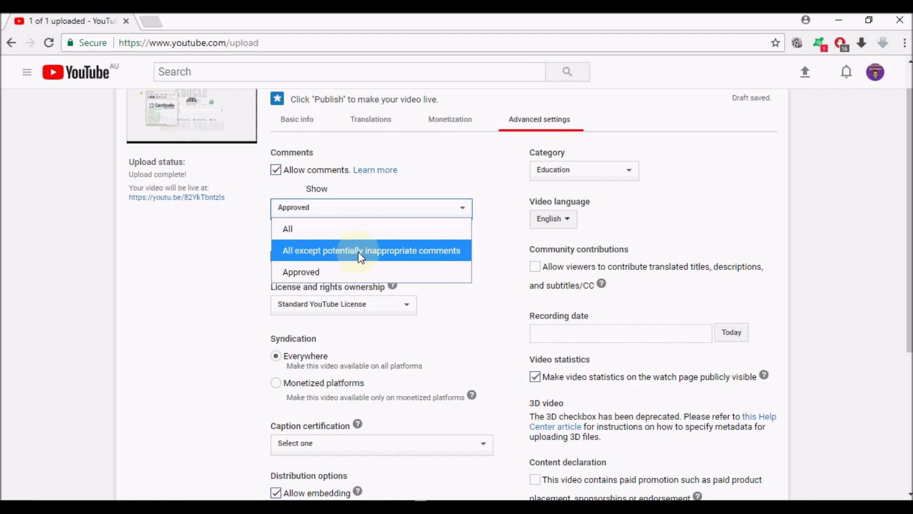
{"action": "left_click", "coordinate": [399, 267]}
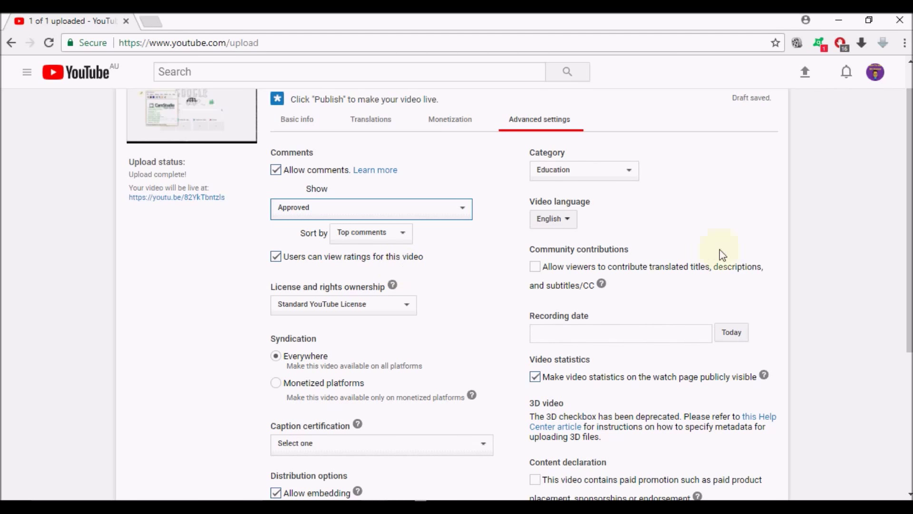
Review the remaining advanced settings, including license, syndication, distribution and age restriction, plus the category and video language choices
{"action": "left_click_drag", "start_coordinate": [909, 225], "coordinate": [909, 259]}
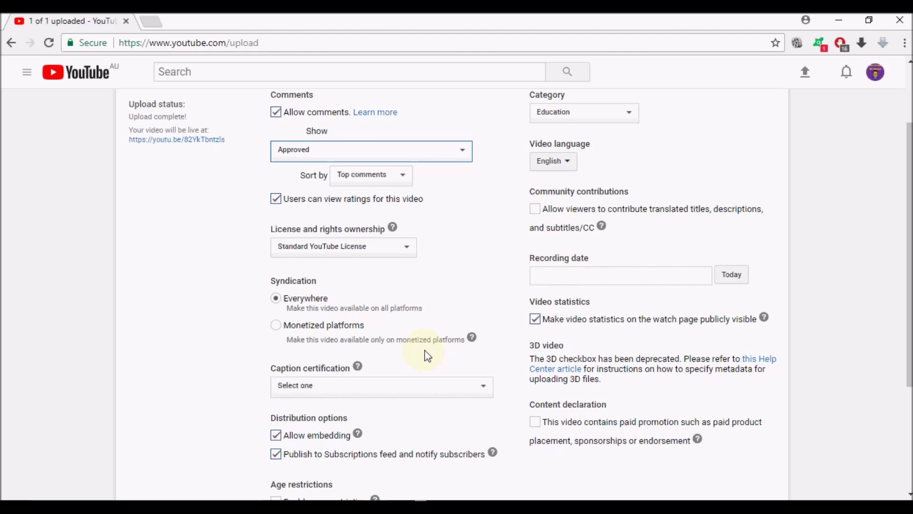
{"action": "left_click_drag", "start_coordinate": [911, 295], "coordinate": [911, 352]}
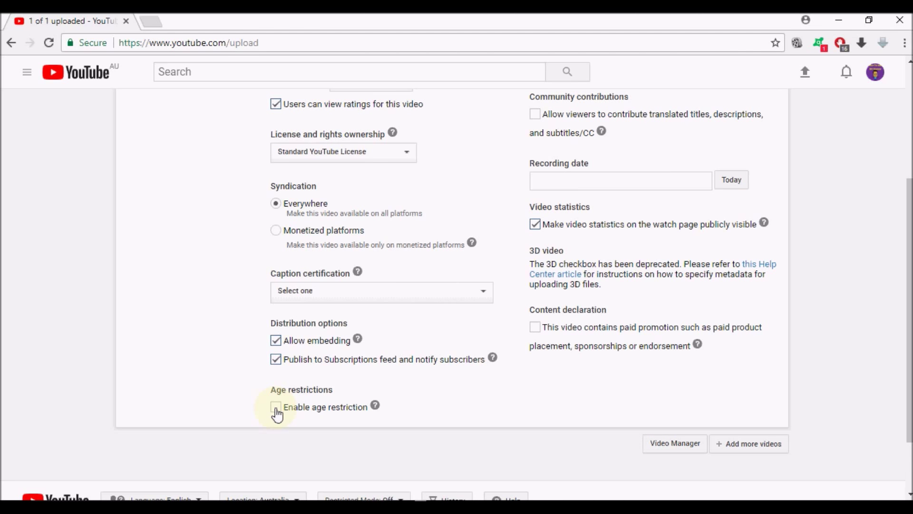
{"action": "scroll", "coordinate": [909, 257], "scroll_direction": "up", "scroll_amount": 3}
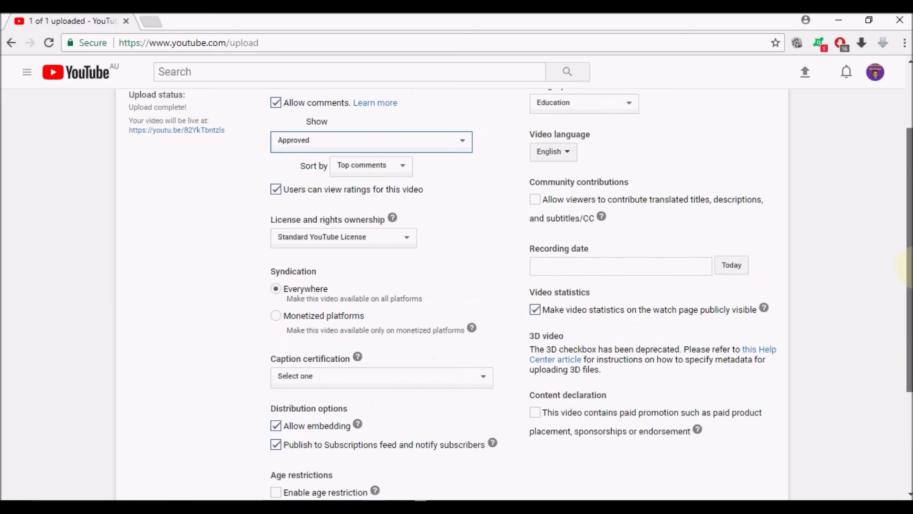
{"action": "scroll", "coordinate": [908, 259], "scroll_direction": "up", "scroll_amount": 1}
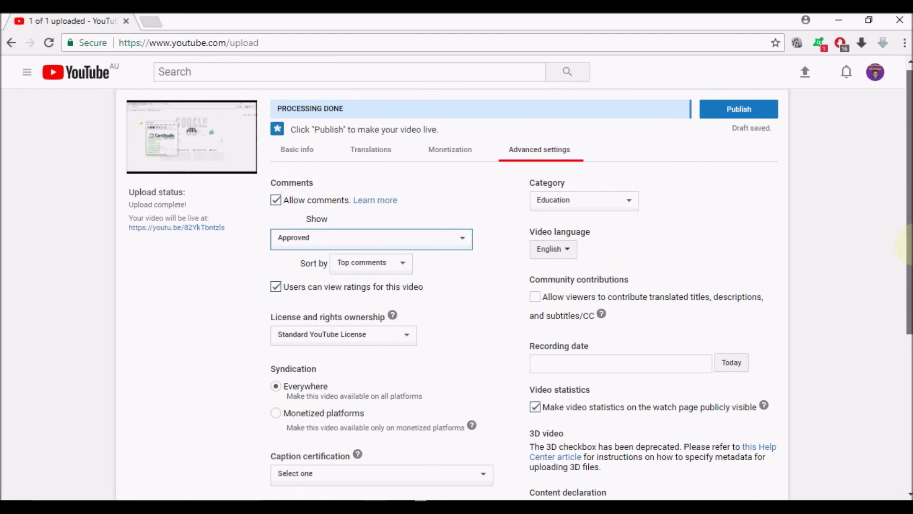
{"action": "left_click", "coordinate": [634, 205]}
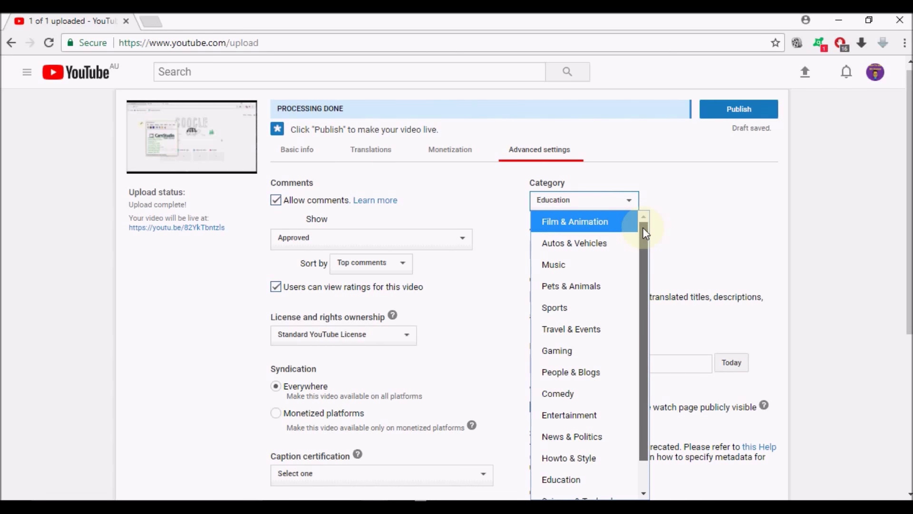
{"action": "left_click_drag", "start_coordinate": [645, 233], "coordinate": [645, 268]}
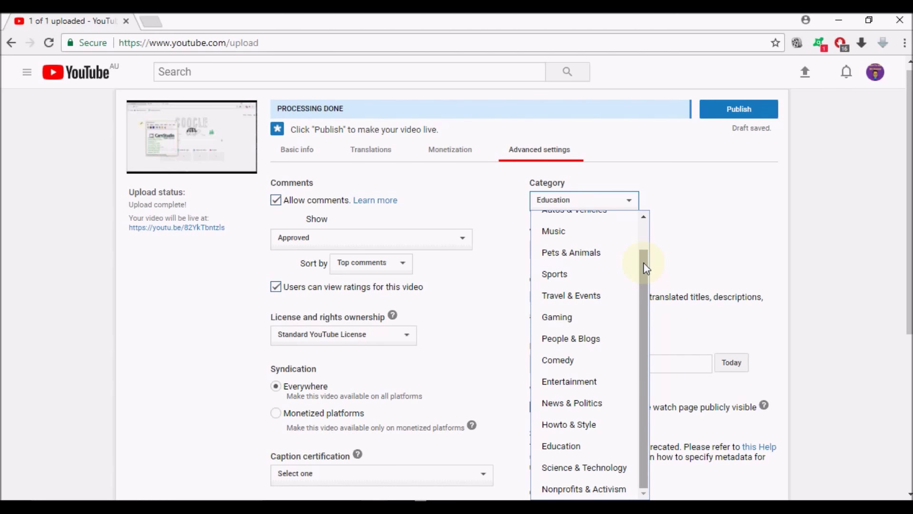
{"action": "left_click_drag", "start_coordinate": [643, 262], "coordinate": [645, 231]}
{"action": "left_click", "coordinate": [683, 205]}
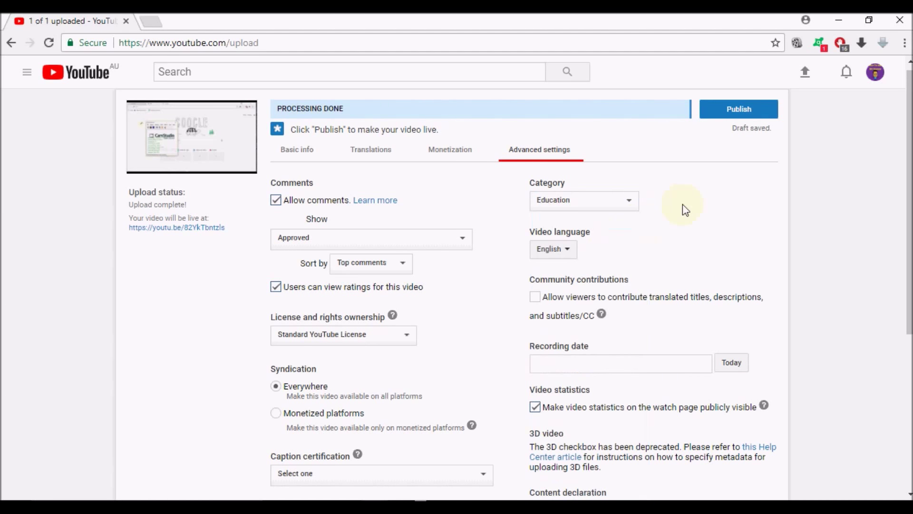
{"action": "left_click_drag", "start_coordinate": [909, 203], "coordinate": [909, 245]}
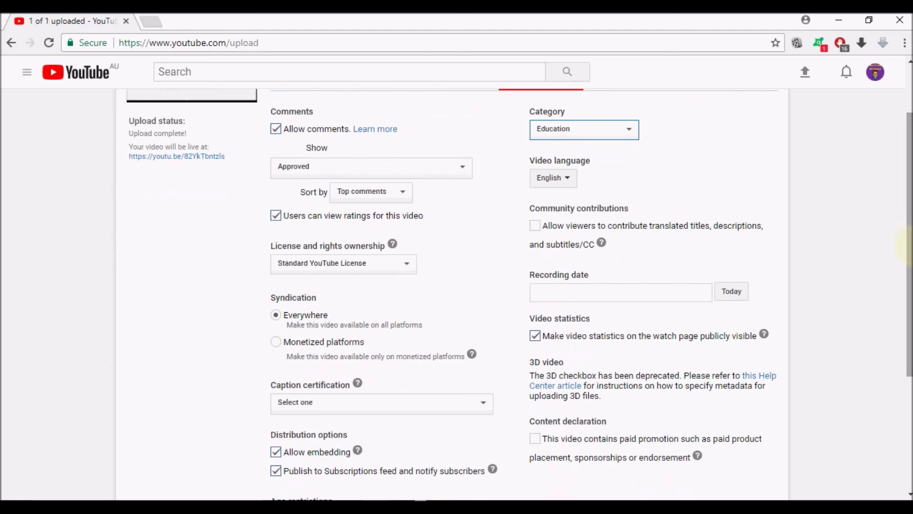
{"action": "left_click", "coordinate": [567, 186]}
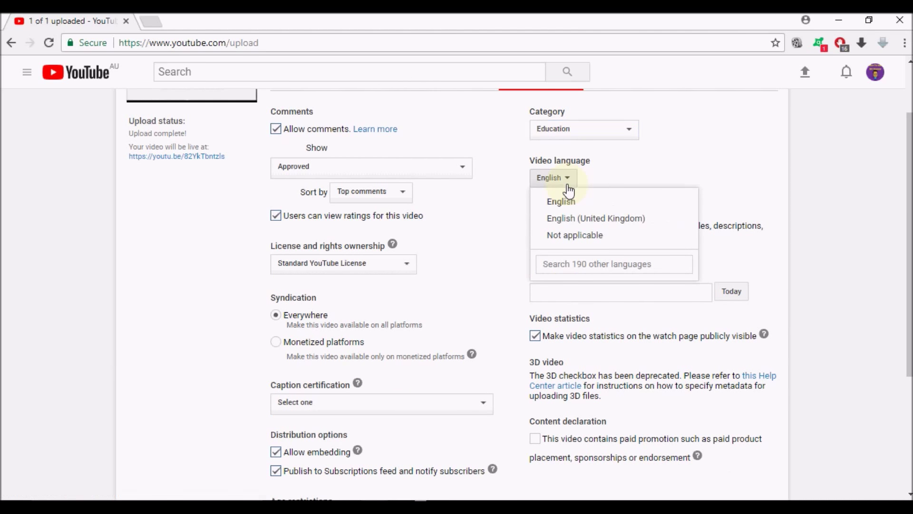
{"action": "left_click", "coordinate": [567, 185]}
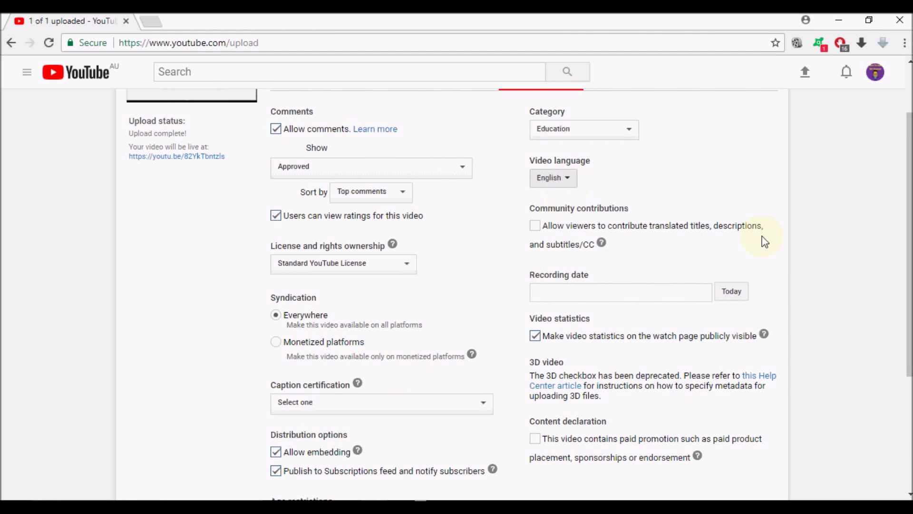
Examine the community contributions, recording date, video statistics and content declaration options in the advanced settings
{"action": "left_click_drag", "start_coordinate": [908, 257], "coordinate": [906, 290]}
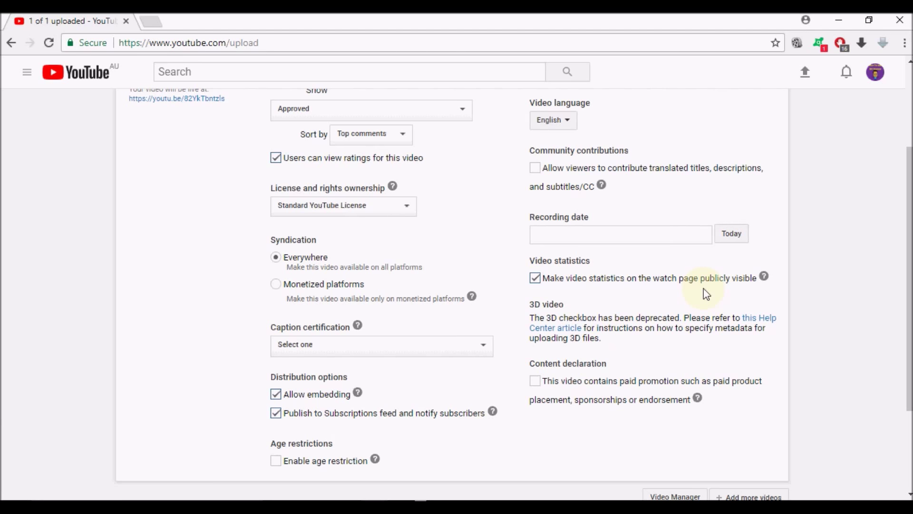
{"action": "scroll", "coordinate": [704, 289], "scroll_direction": "down", "scroll_amount": 1}
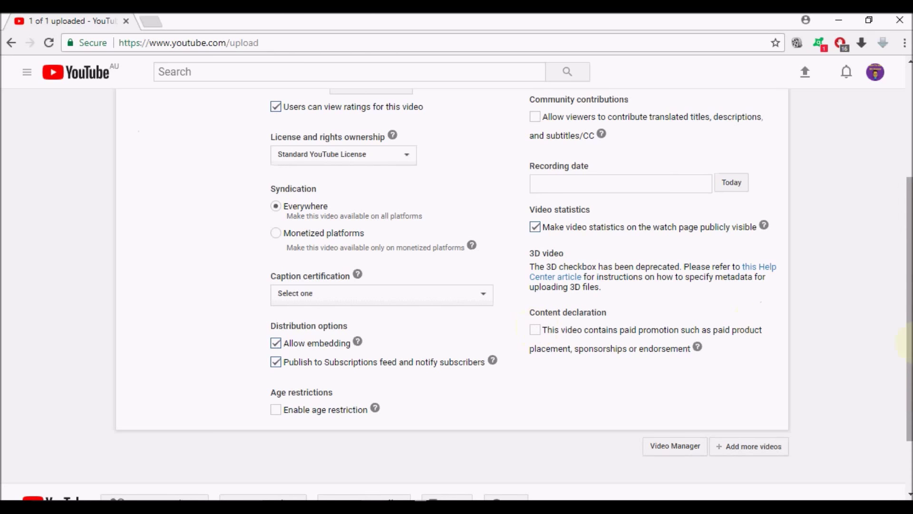
{"action": "scroll", "coordinate": [905, 341], "scroll_direction": "up", "scroll_amount": 4}
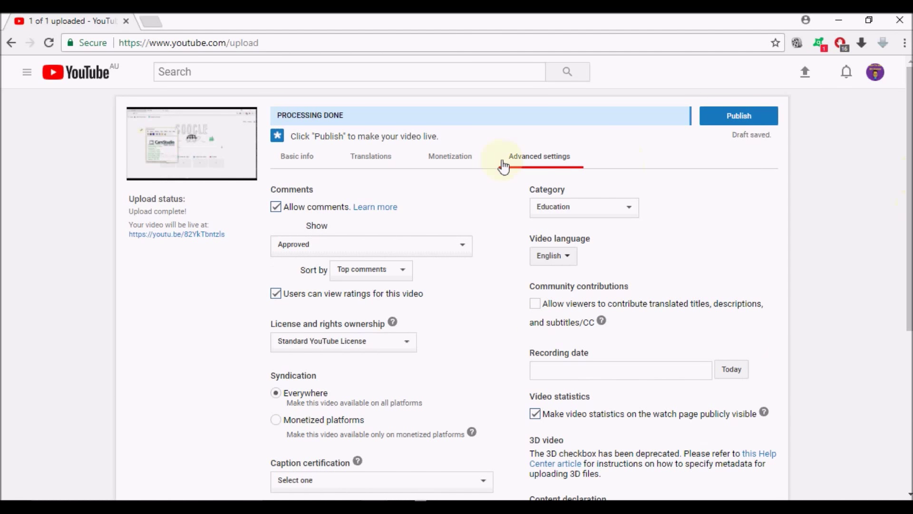
Return to the video's basic info, check the privacy options and choose Public
{"action": "left_click", "coordinate": [303, 158]}
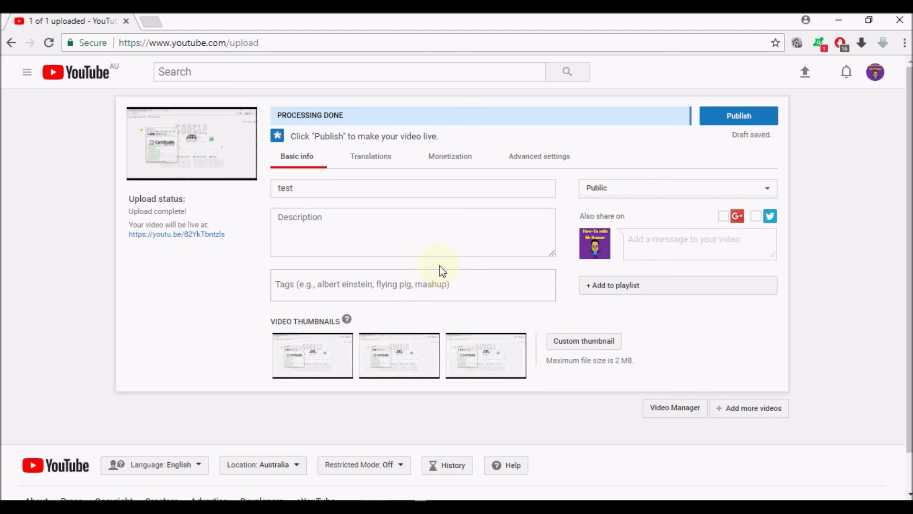
{"action": "left_click", "coordinate": [663, 190]}
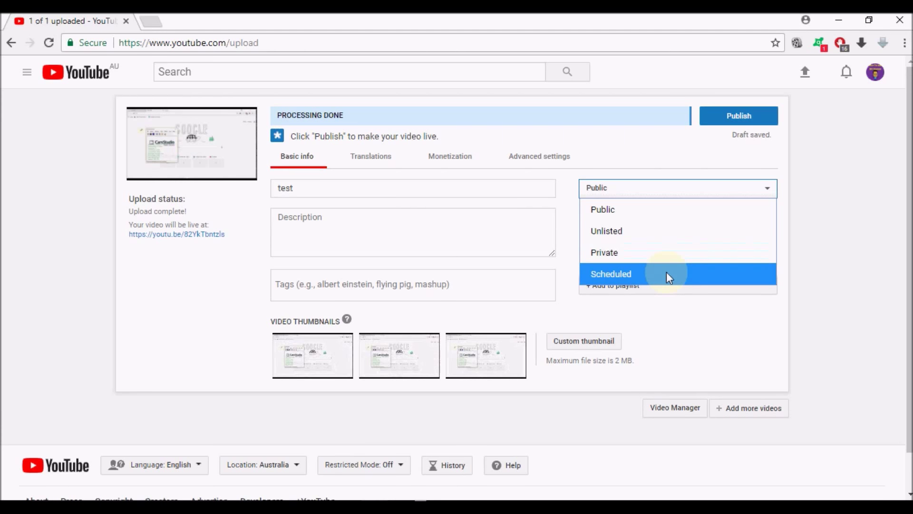
{"action": "left_click", "coordinate": [654, 210]}
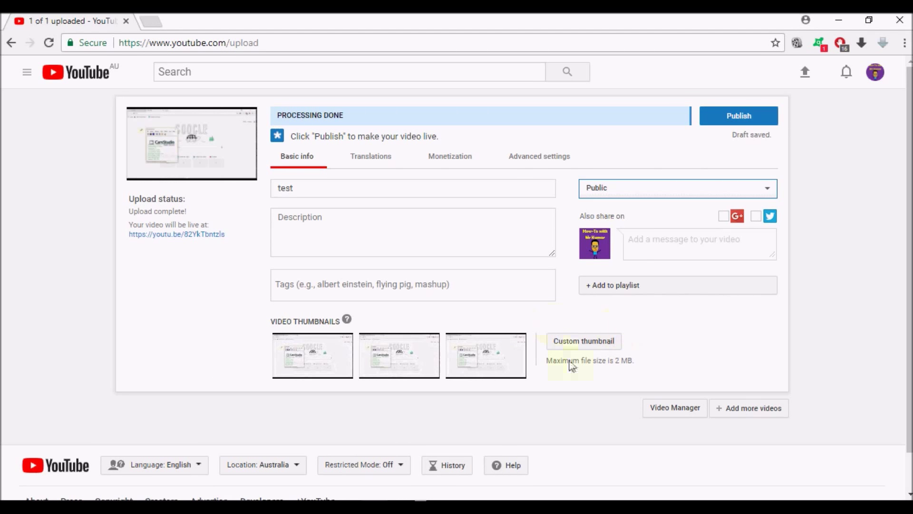
Start adding a custom thumbnail and browse to the HowToCalculate folder in Videos
{"action": "mouse_move", "coordinate": [592, 361]}
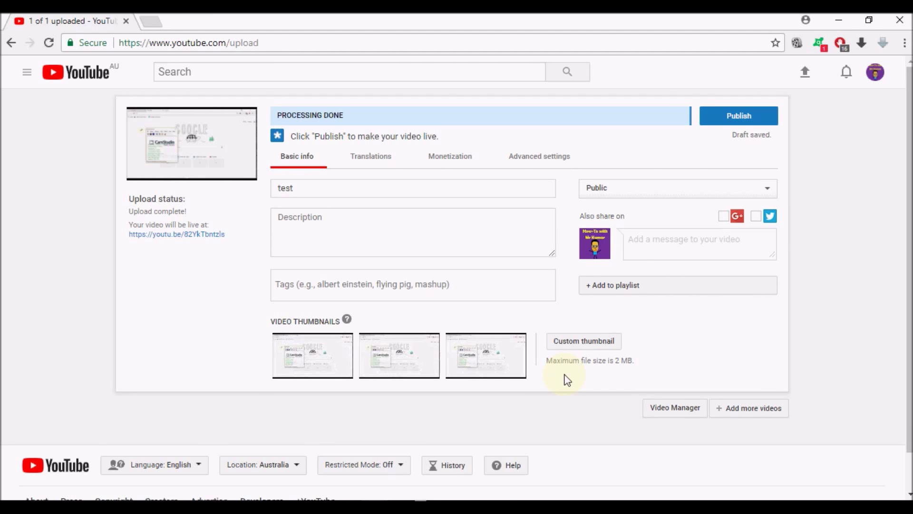
{"action": "mouse_move", "coordinate": [308, 360]}
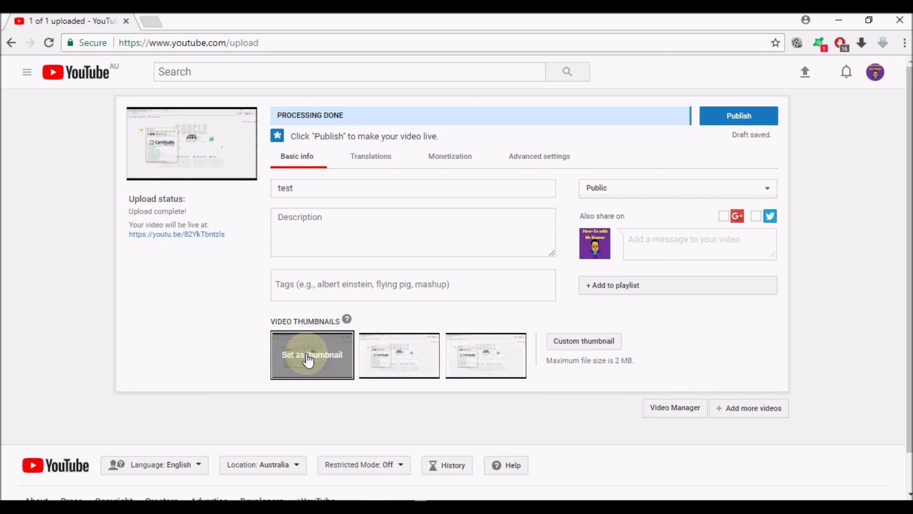
{"action": "mouse_move", "coordinate": [383, 360]}
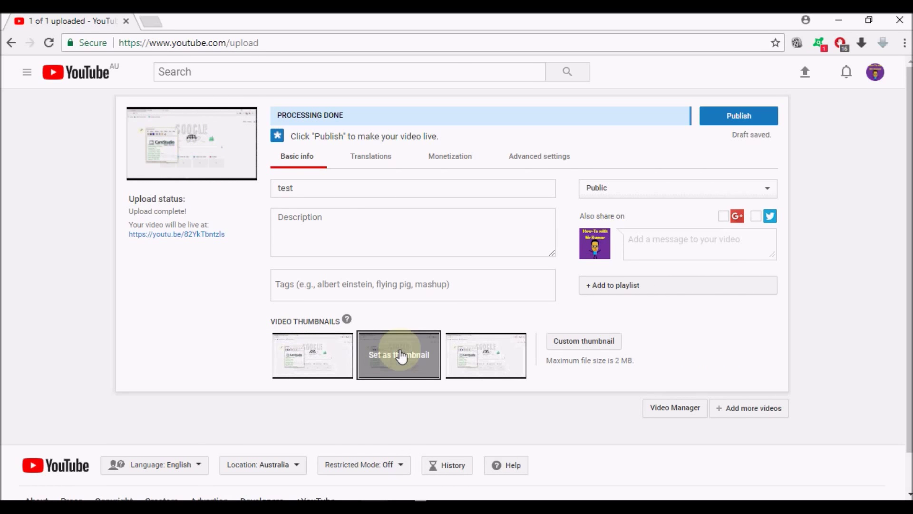
{"action": "mouse_move", "coordinate": [472, 357]}
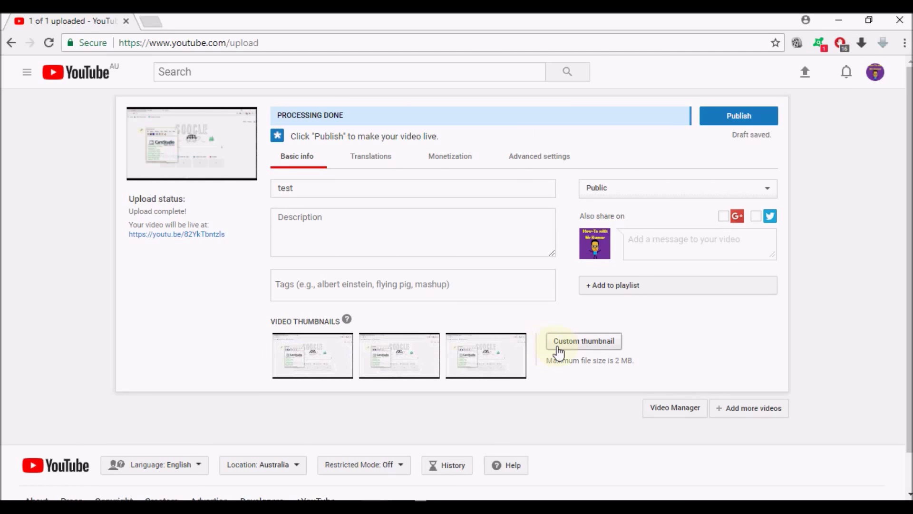
{"action": "left_click", "coordinate": [587, 343]}
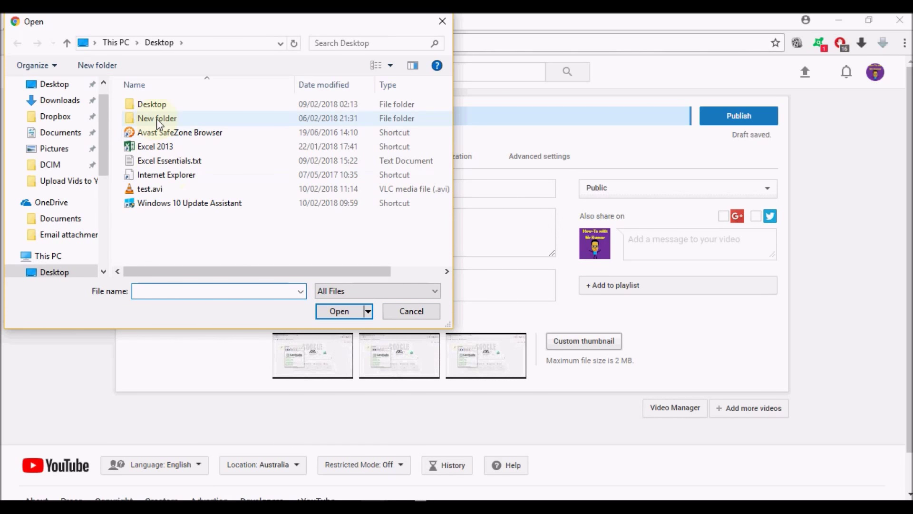
{"action": "left_click_drag", "start_coordinate": [107, 139], "coordinate": [105, 197]}
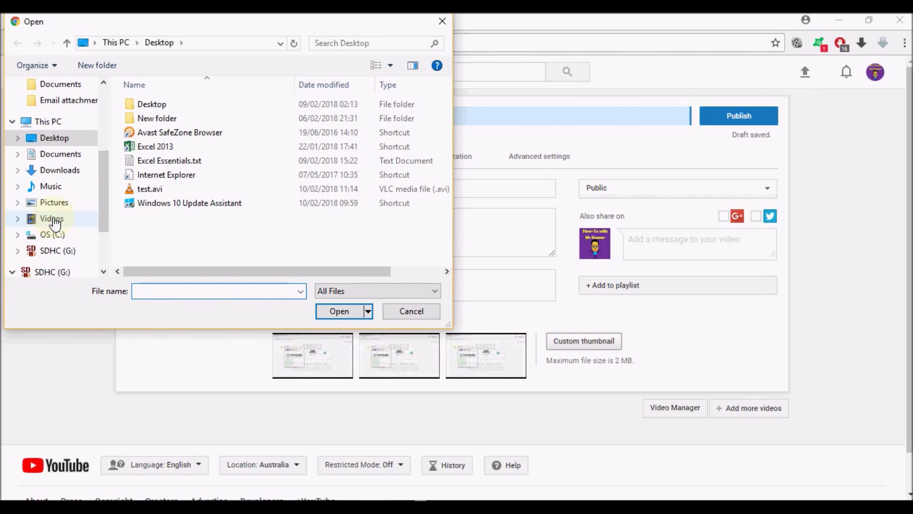
{"action": "left_click", "coordinate": [53, 219]}
{"action": "left_click", "coordinate": [175, 216]}
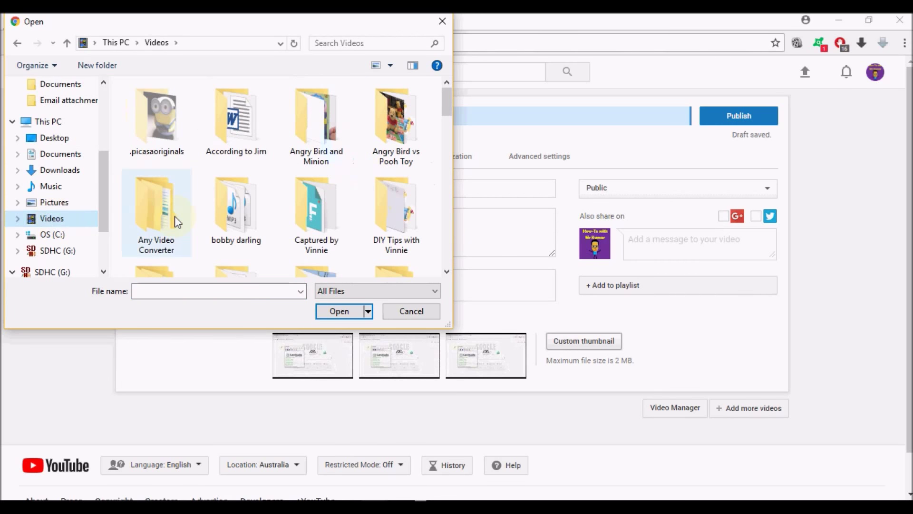
{"action": "scroll", "coordinate": [175, 216], "scroll_direction": "down", "scroll_amount": 5}
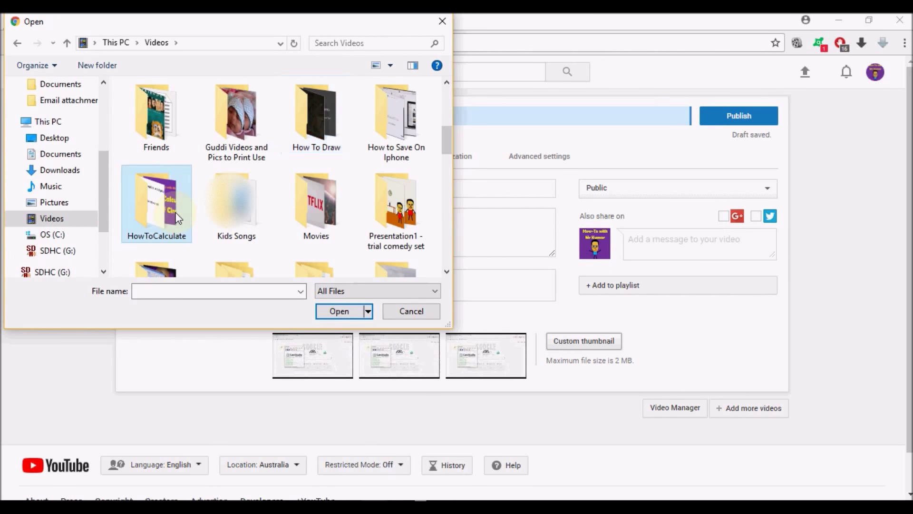
{"action": "double_click", "coordinate": [176, 217]}
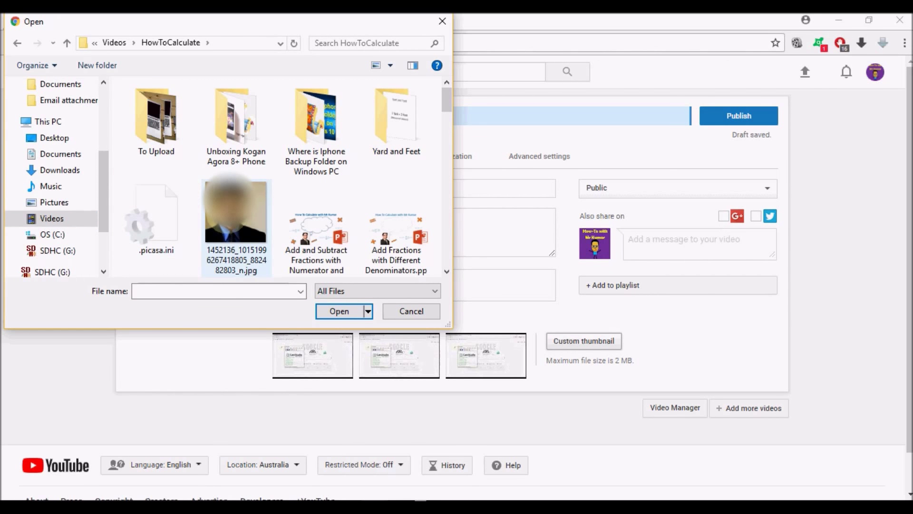
Upload the portrait JPG photo from the folder as the video's custom thumbnail
{"action": "left_click", "coordinate": [233, 216]}
{"action": "double_click", "coordinate": [230, 219]}
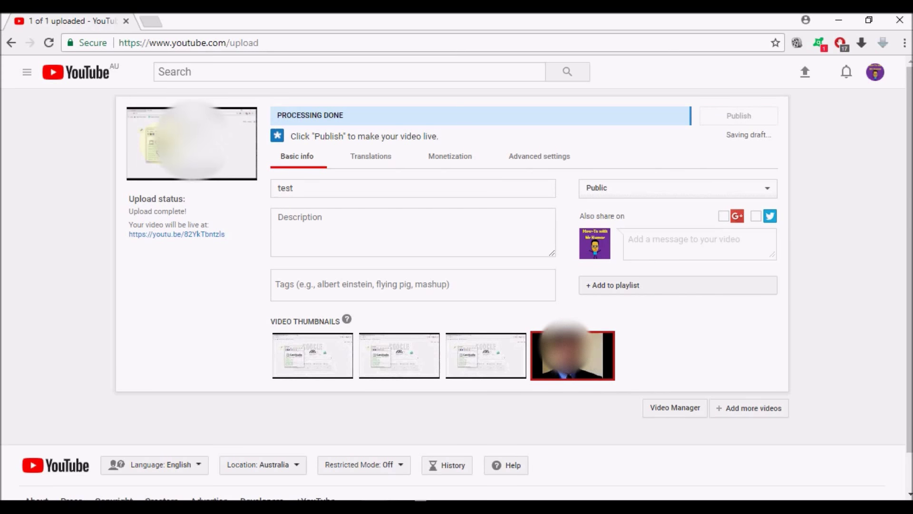
{"action": "mouse_move", "coordinate": [555, 372]}
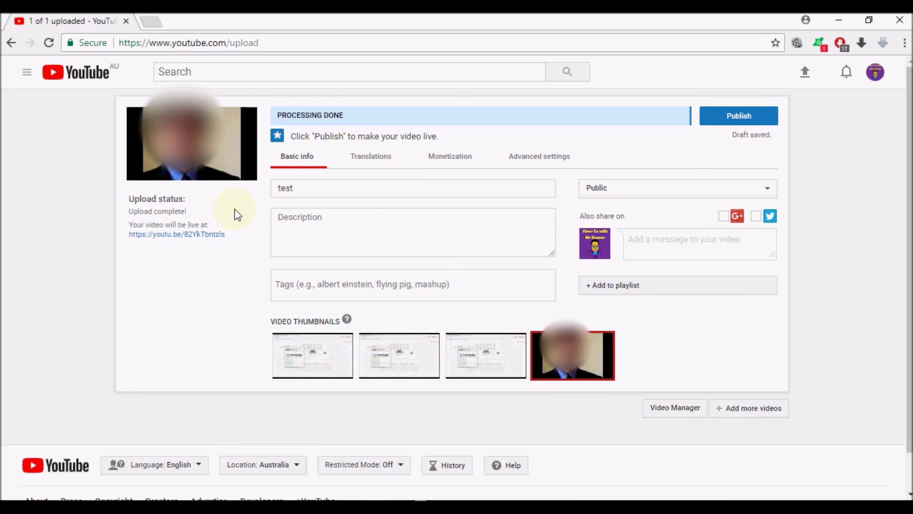
{"action": "mouse_move", "coordinate": [585, 368]}
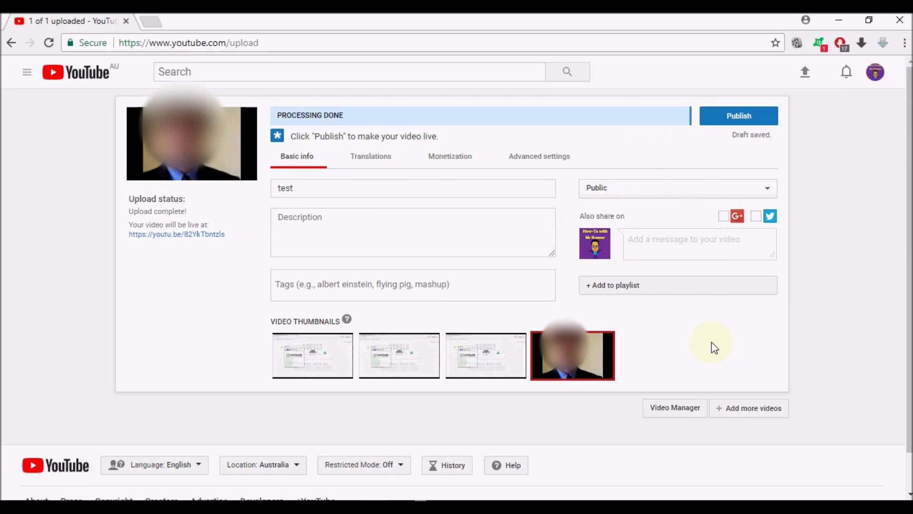
Bring up the video's advanced settings again
{"action": "left_click", "coordinate": [500, 156]}
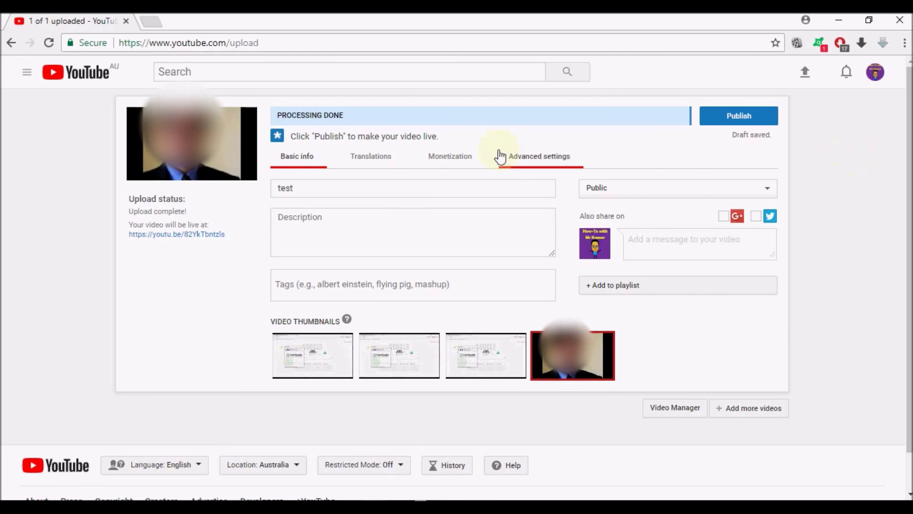